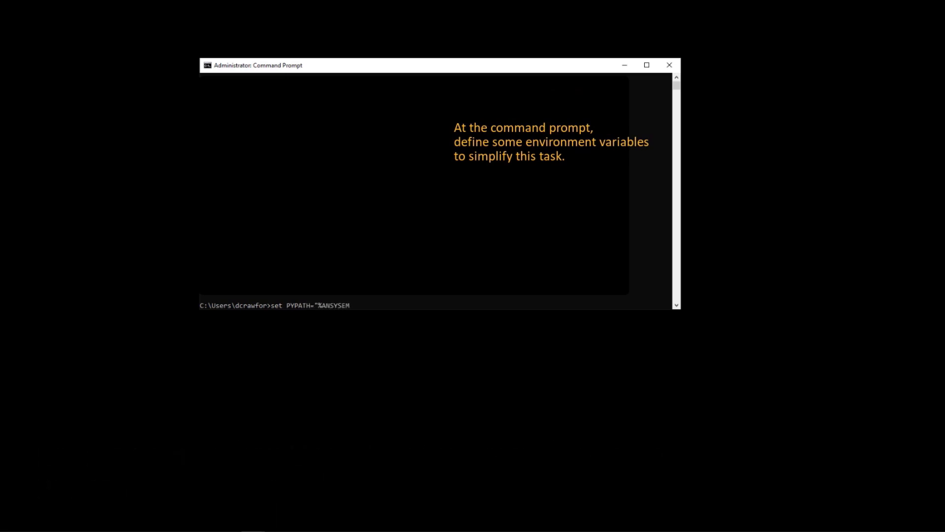
# Set PYPATH to Ansys's bundled CPython 3.7 and TARGETPATH to %APPDATA%\aedt_automation
pyautogui.write('_ROOT212%\\commonfiles\\CPython\\3_7\\winx64\\Release\\')
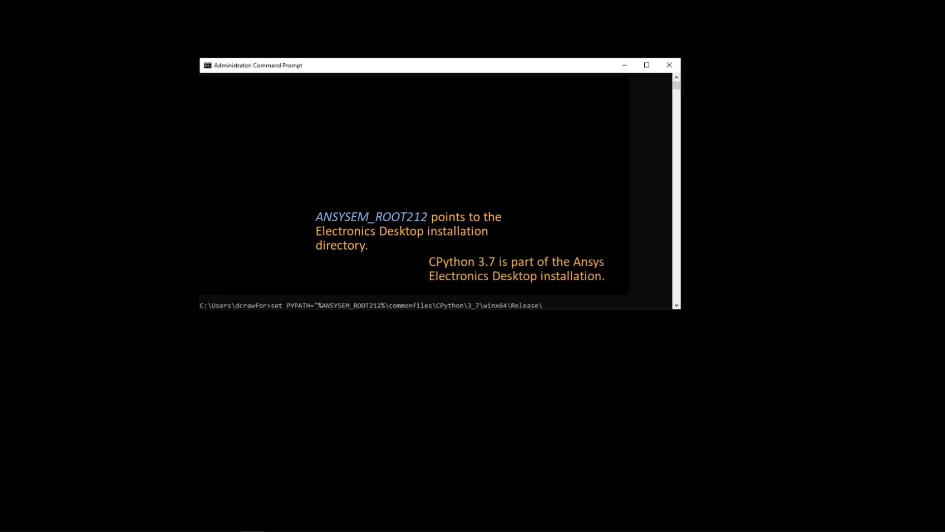
pyautogui.write('python"')
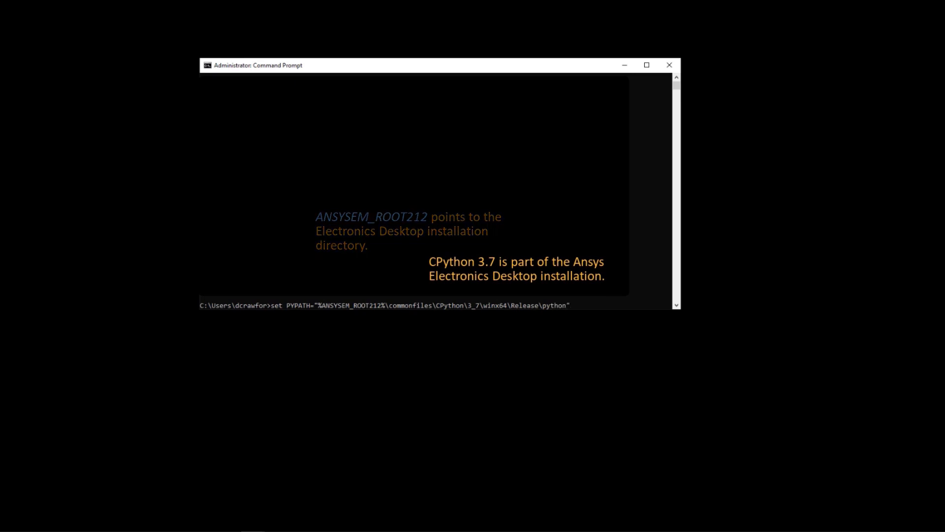
pyautogui.press('Return')
pyautogui.write('set TARGETPATH="%APPDATA%\\aedt_automation')
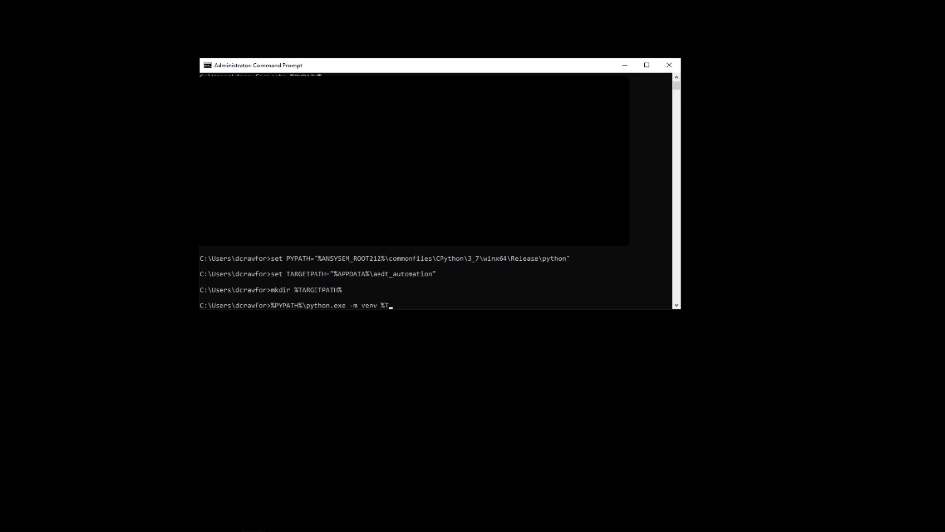
pyautogui.write('PATH')
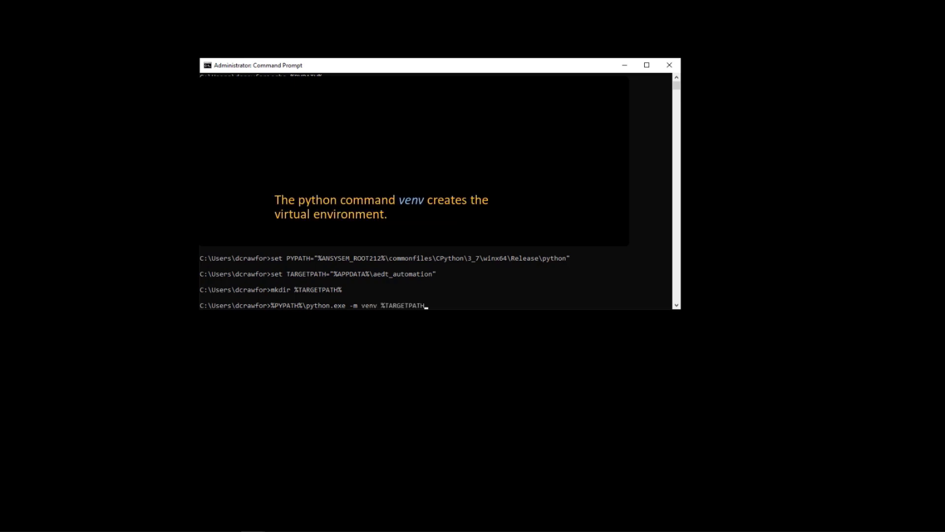
pyautogui.write('%')
# Create the virtual environment in %TARGETPATH%, move into it and list its contents
pyautogui.press('Return')
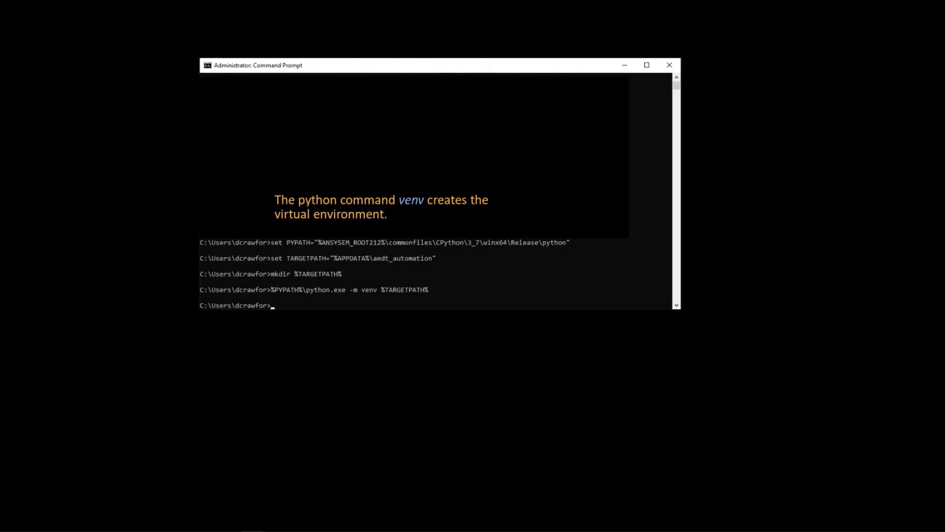
pyautogui.write('cd %TARGET')
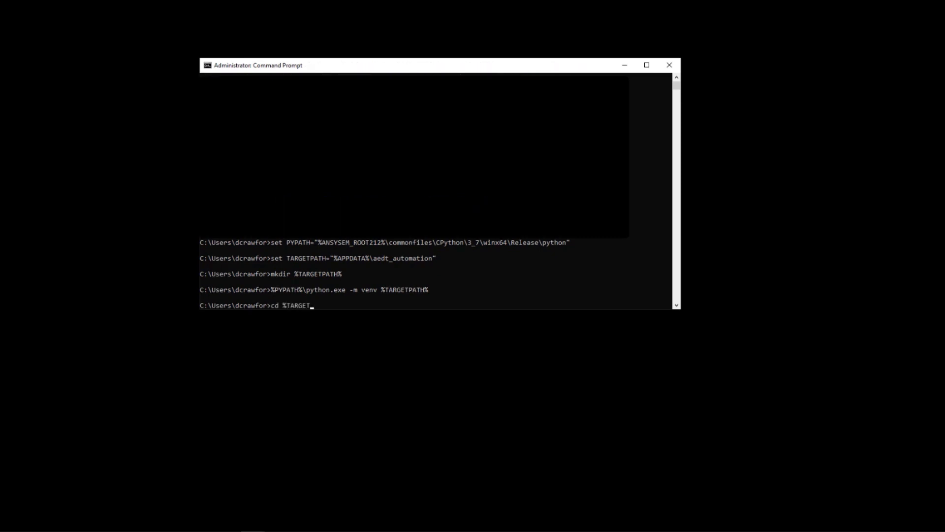
pyautogui.write('PATH%')
pyautogui.press('Return')
pyautogui.write('dir')
pyautogui.press('Return')
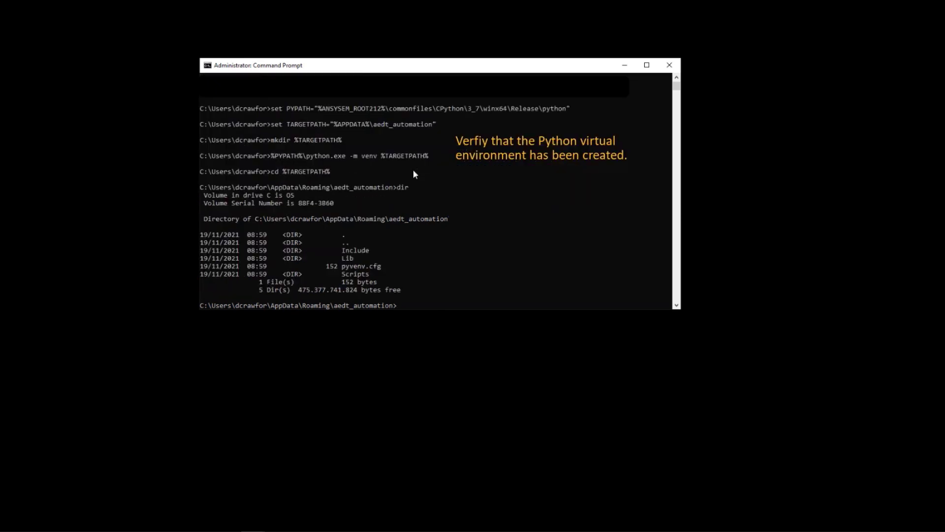
# Activate the aedt_automation environment and pip install pyaedt into it
pyautogui.write('%TARGETPATH%\\Scr')
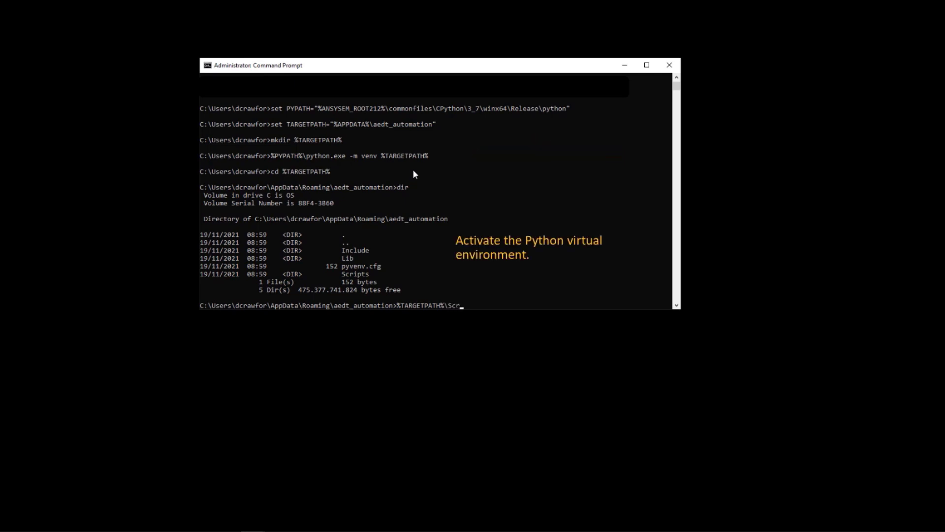
pyautogui.write('ipts\\activate')
pyautogui.press('Return')
pyautogui.write('pip')
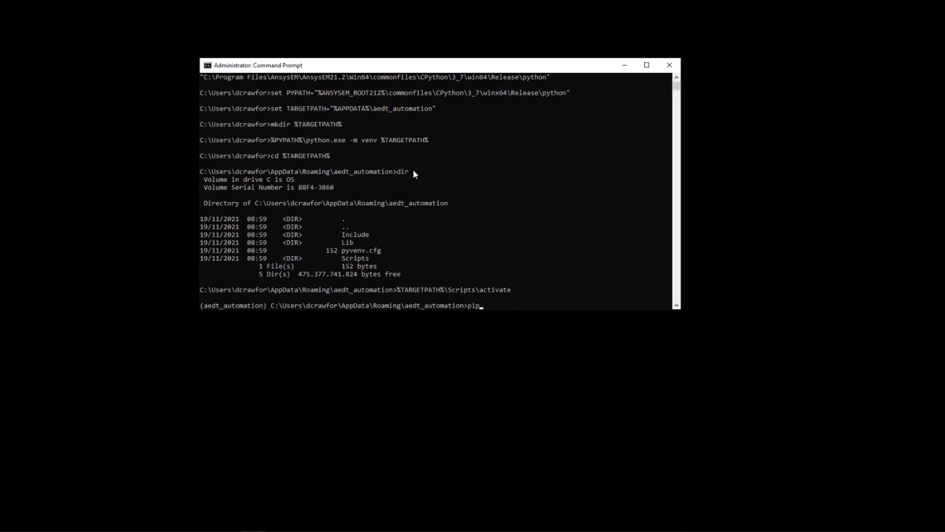
pyautogui.write(' install pyaedt')
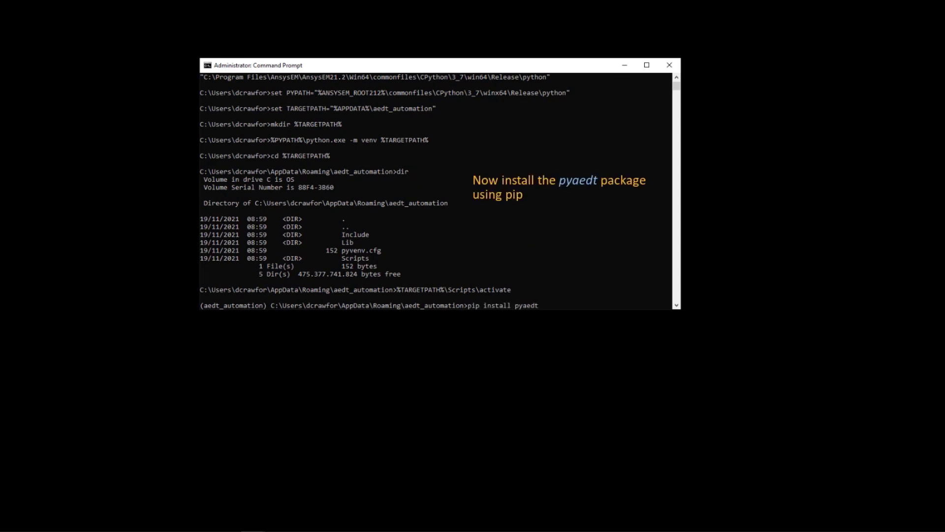
pyautogui.press('Return')
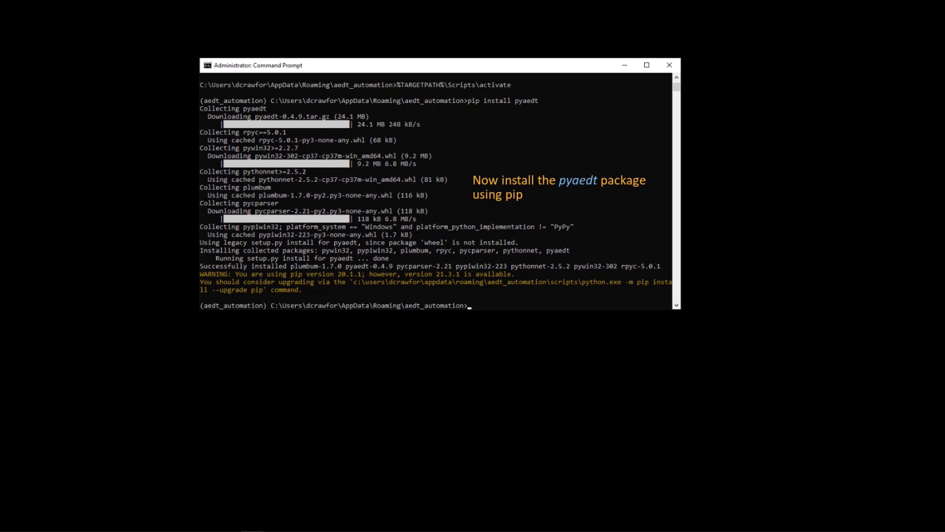
# Start a new desktop shortcut whose location is %APPDATA%\aedt_automation
pyautogui.rightClick(346, 369)
pyautogui.moveTo(383, 342)
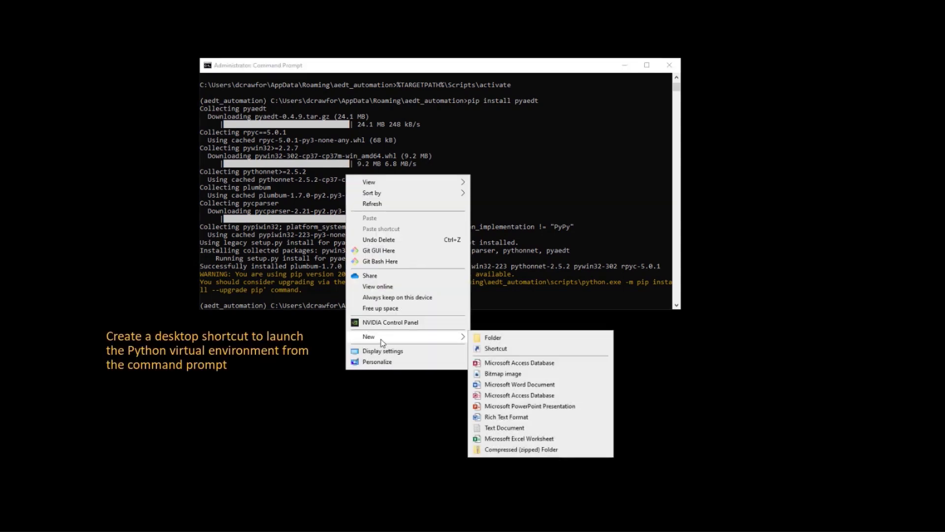
pyautogui.click(497, 350)
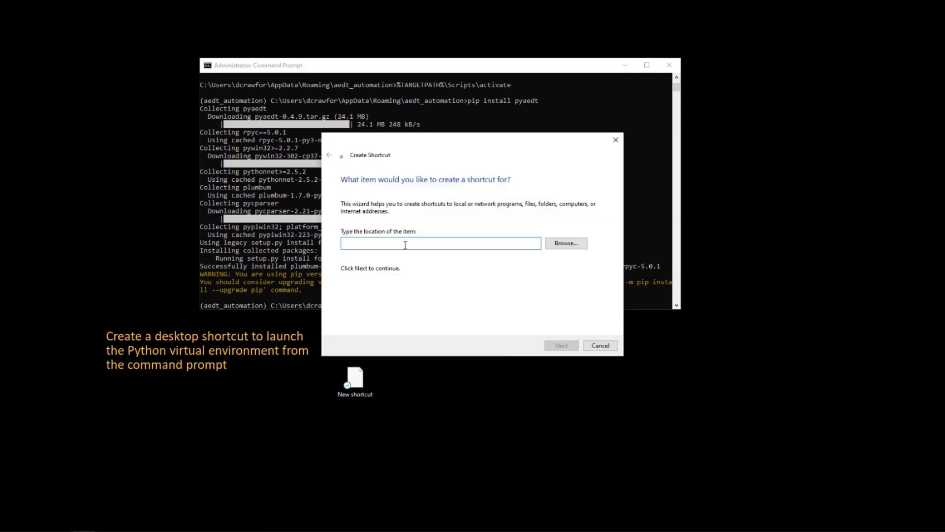
pyautogui.write('%APPDATA%\\')
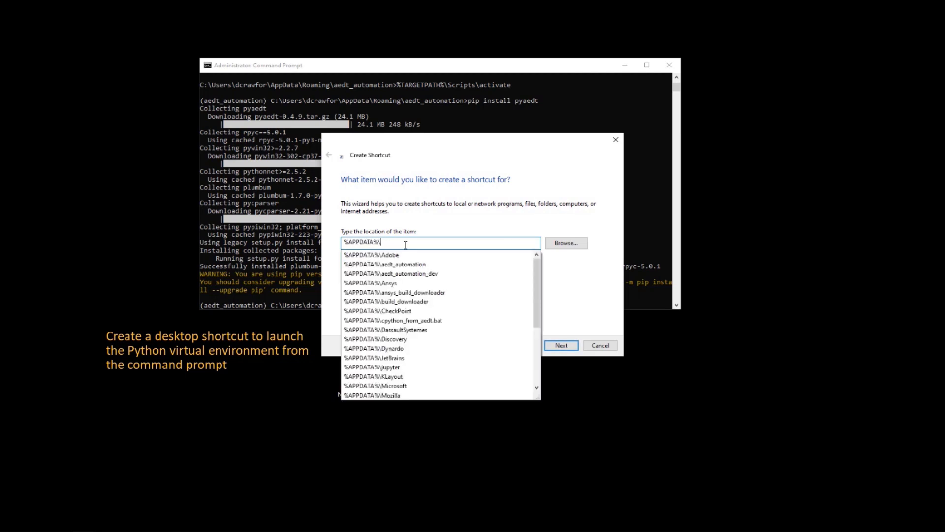
pyautogui.moveTo(444, 149); pyautogui.dragTo(611, 151)
pyautogui.write('ae')
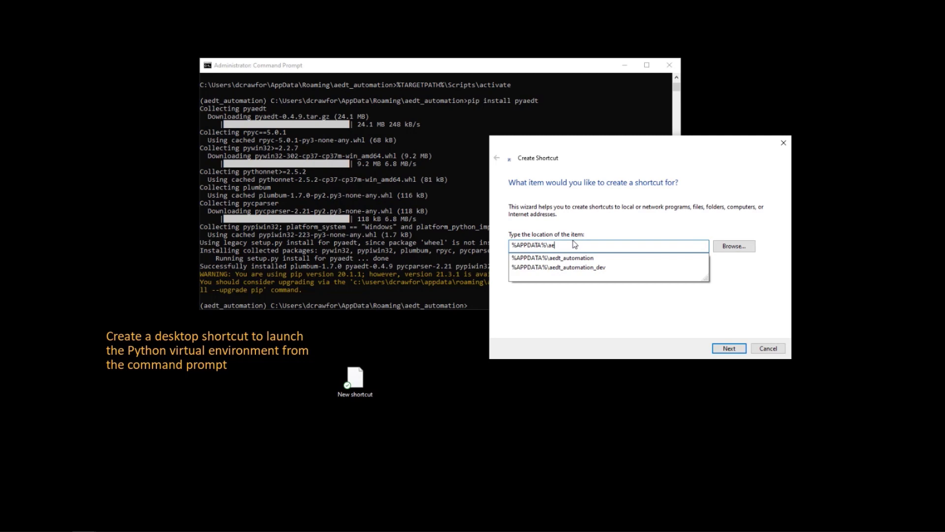
pyautogui.write('dt_automation')
pyautogui.press('Return')
pyautogui.click(729, 348)
# Name the shortcut 'Python 3.7 Ansys Electronics Desktop' and finish creating it
pyautogui.write('Python 3.7')
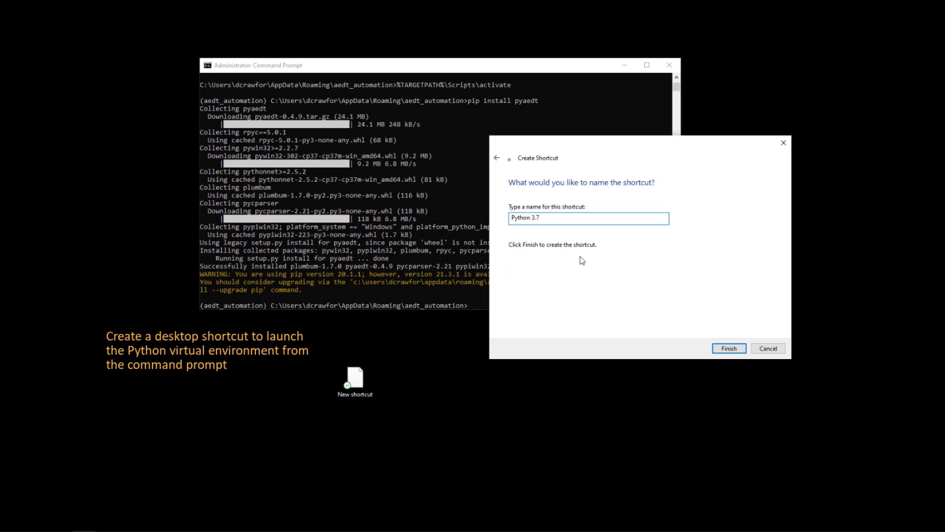
pyautogui.write(' Ansys Electronics Dek')
pyautogui.press('BackSpace')
pyautogui.write('sktop')
pyautogui.click(729, 348)
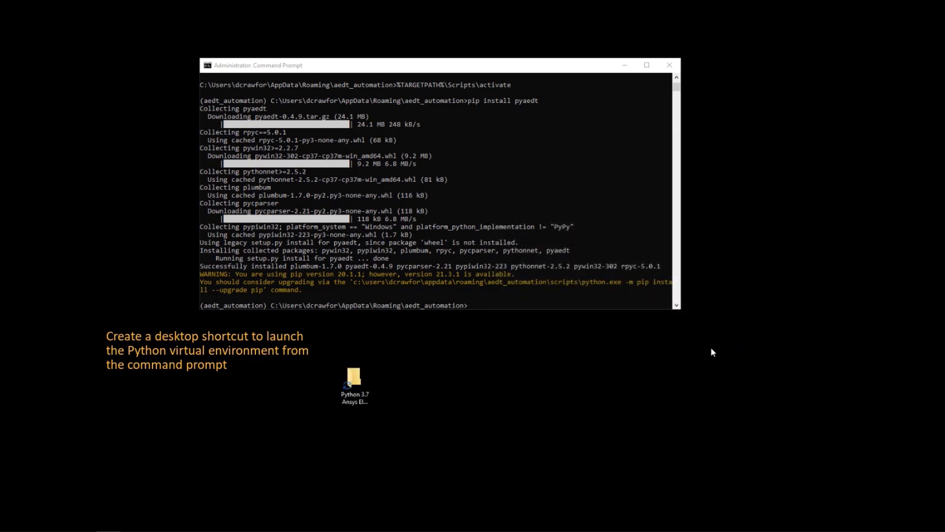
# Set the shortcut's Start in folder to %APPDATA%\aedt_automation
pyautogui.rightClick(349, 388)
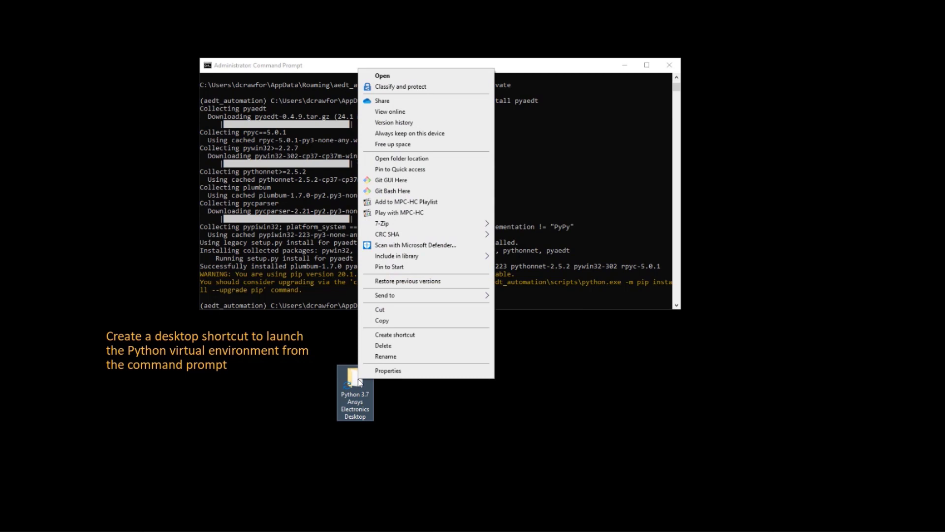
pyautogui.click(409, 373)
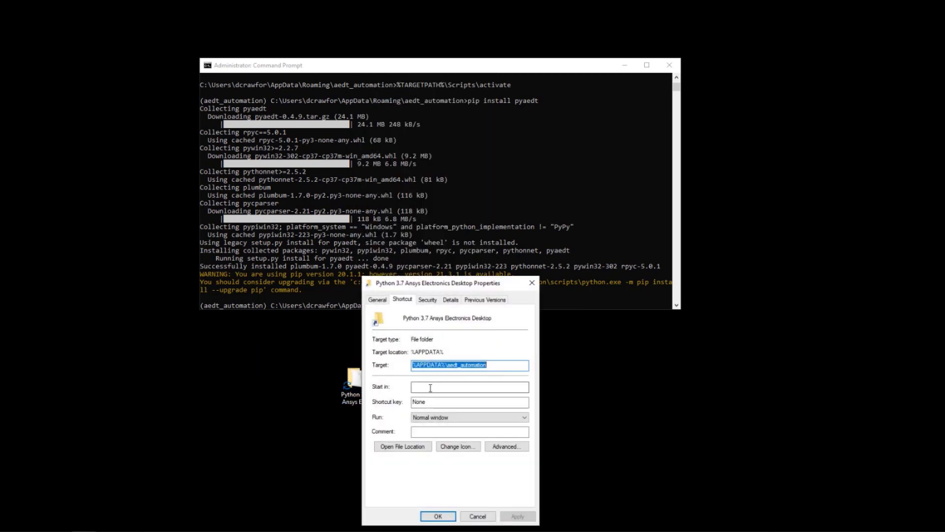
pyautogui.click(433, 388)
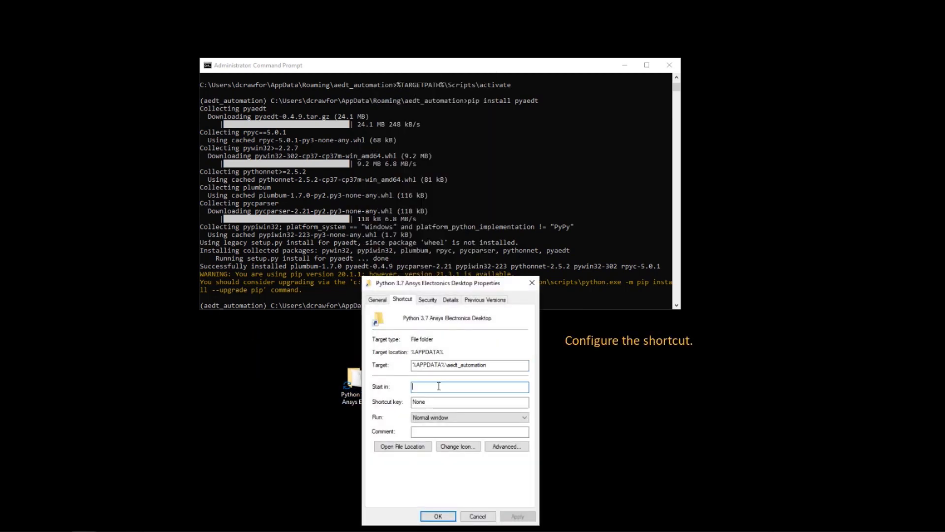
pyautogui.write('%APPDATA%')
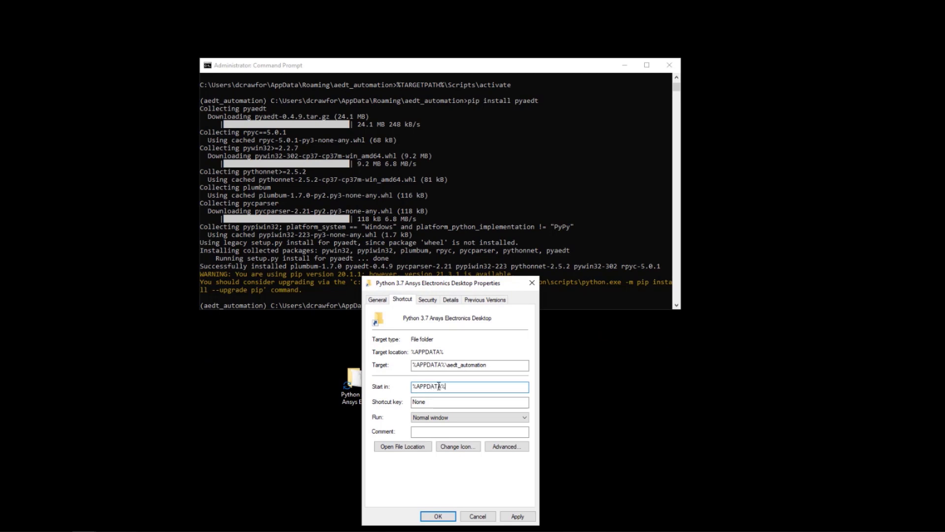
pyautogui.write('\\aedt')
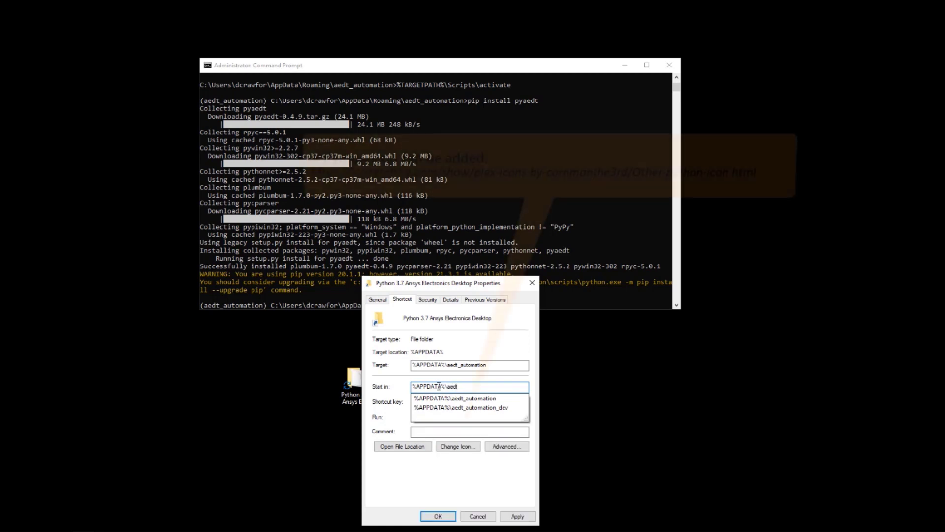
pyautogui.write('_automation')
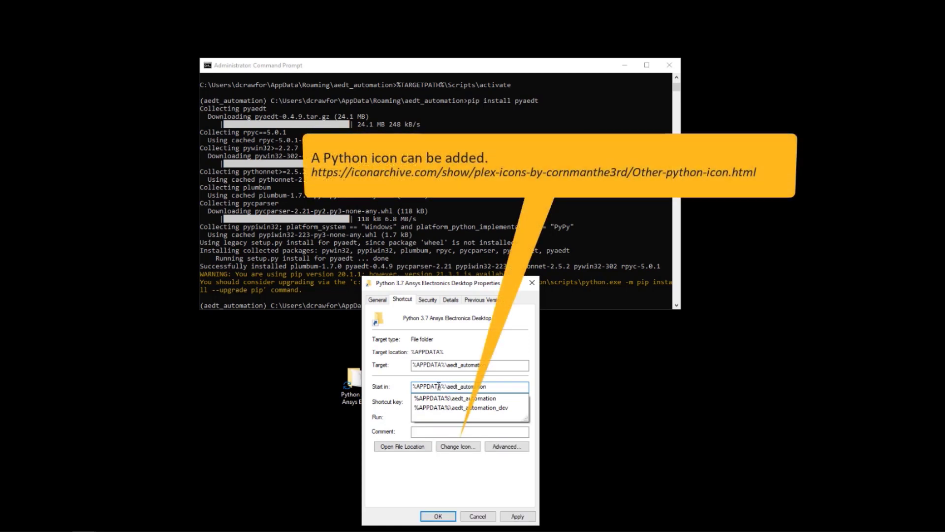
pyautogui.press('Tab')
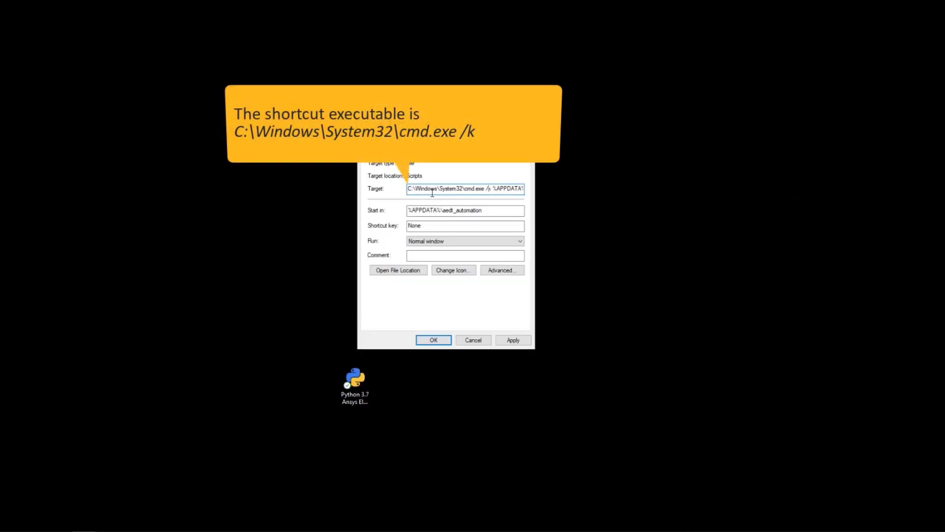
# Confirm the Target runs cmd.exe /k with the aedt_automation activate script and close properties
pyautogui.press('Right')
pyautogui.press('Right')
pyautogui.press('Right')
pyautogui.press('Right')
pyautogui.press('Right')
pyautogui.press('Right')
pyautogui.press('Right')
pyautogui.press('Right')
pyautogui.press('Right')
pyautogui.press('Right')
pyautogui.press('Right')
pyautogui.press('Right')
pyautogui.press('Right')
pyautogui.press('Right')
pyautogui.press('Right')
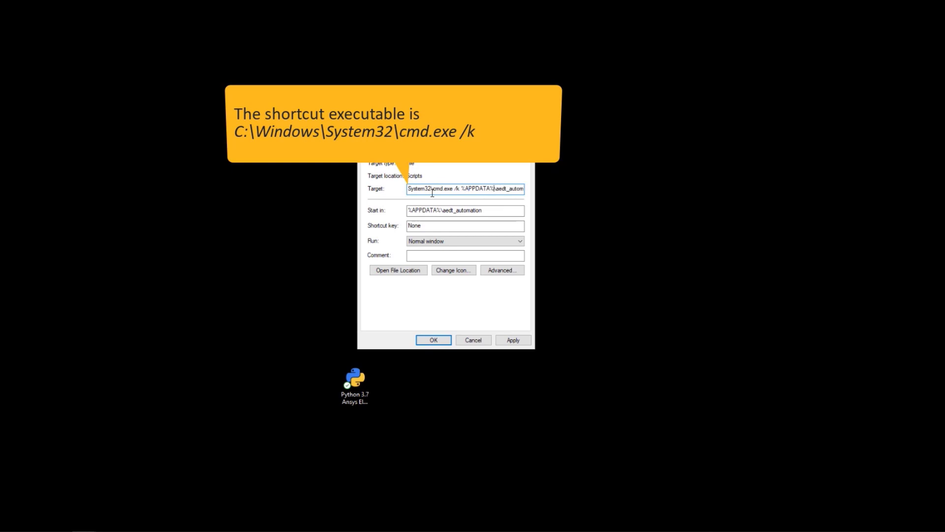
pyautogui.press('Right')
pyautogui.press('Right')
pyautogui.press('Right')
pyautogui.press('Right')
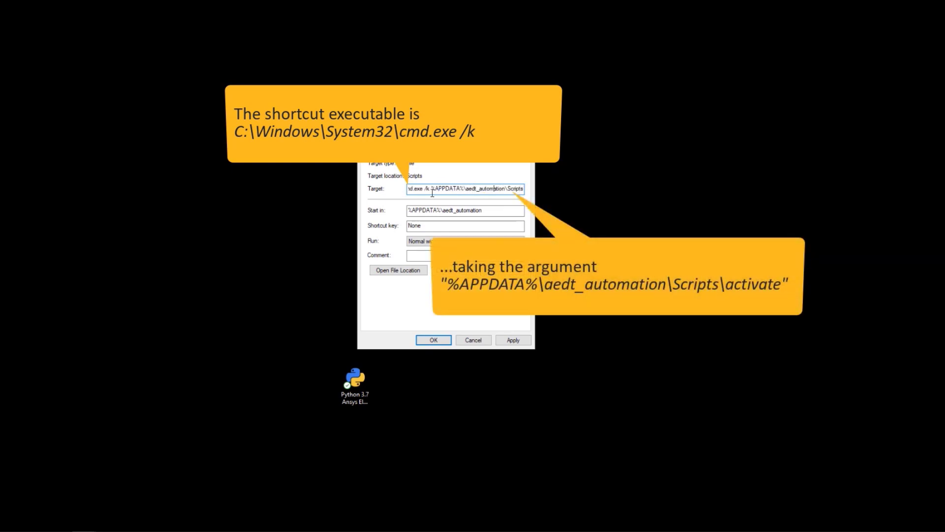
pyautogui.press('Right')
pyautogui.press('Right')
pyautogui.press('Right')
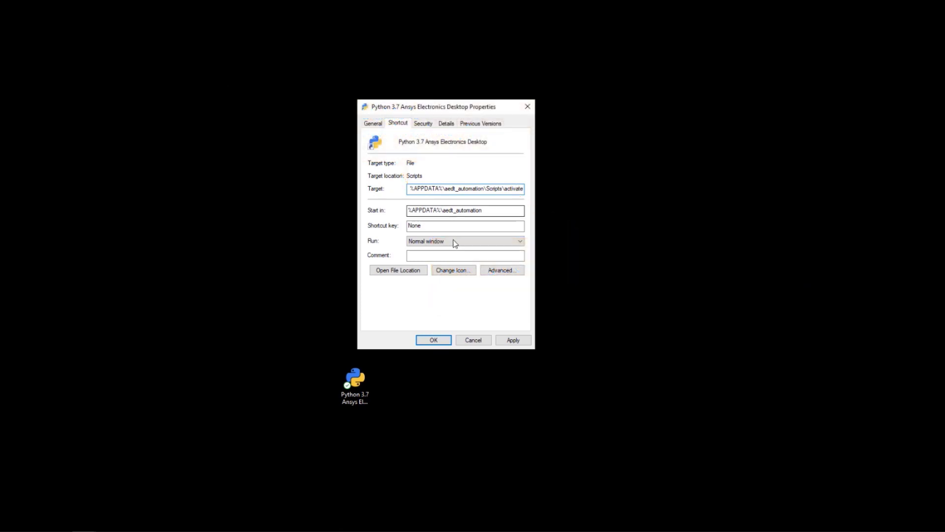
pyautogui.click(439, 341)
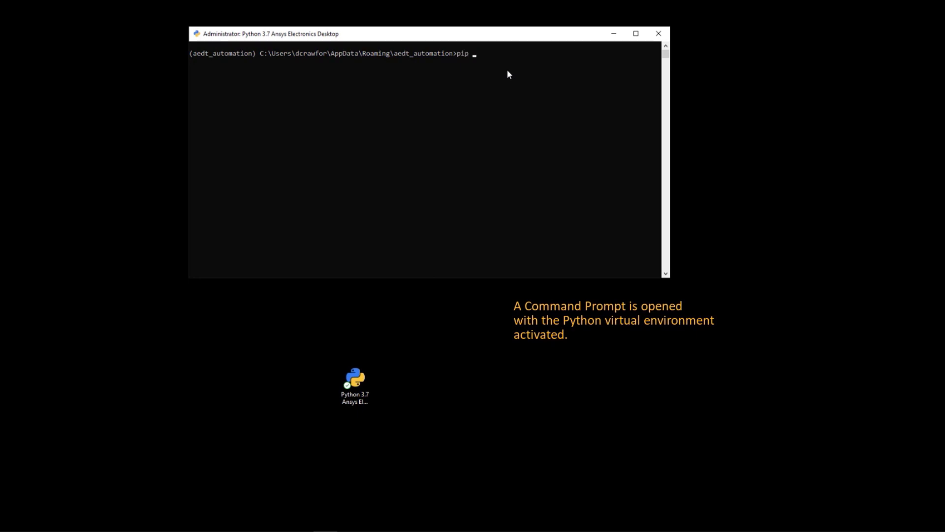
# Pip install ipython and then matplotlib in the activated environment
pyautogui.write('install')
pyautogui.write(' ipytho')
pyautogui.write('n')
pyautogui.press('Return')
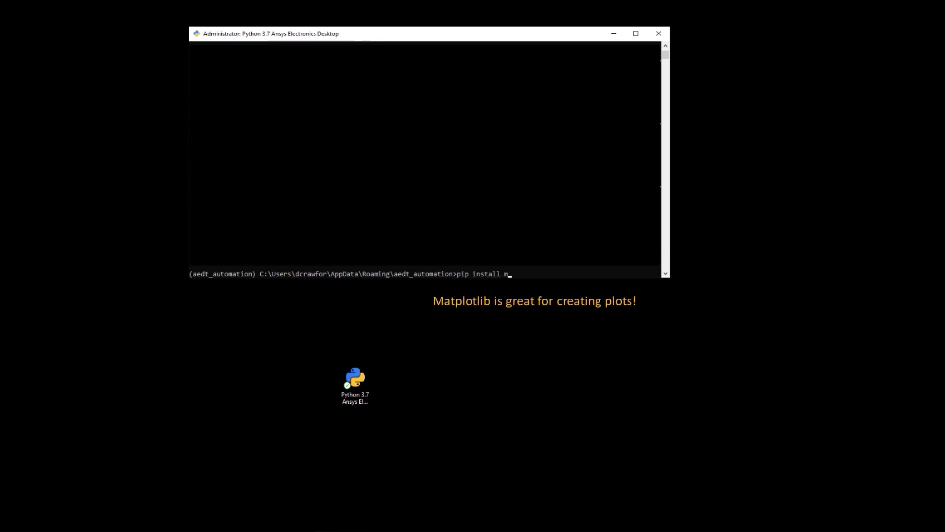
pyautogui.write('atplotlib')
pyautogui.press('Return')
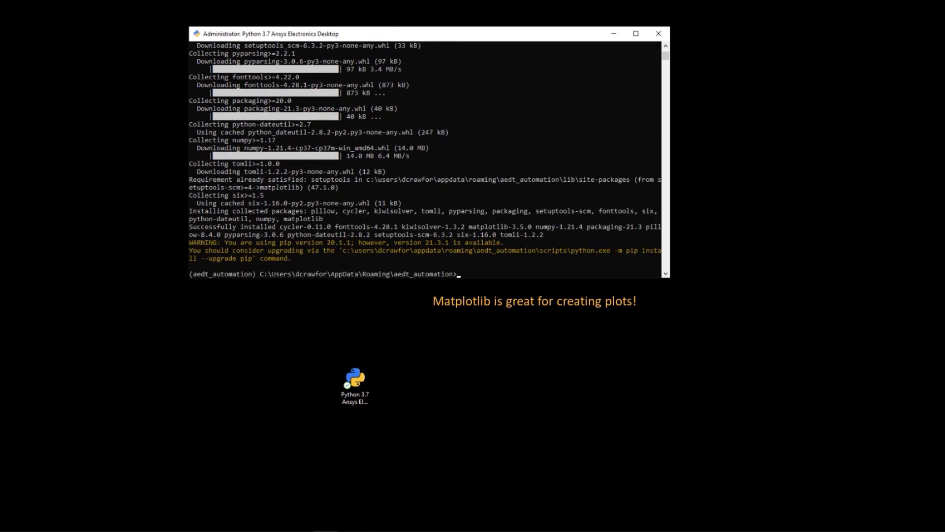
# Start IPython, import Hfss and Desktop from pyaedt, and type hfss = Hfss("2021.2")
pyautogui.write('ipython')
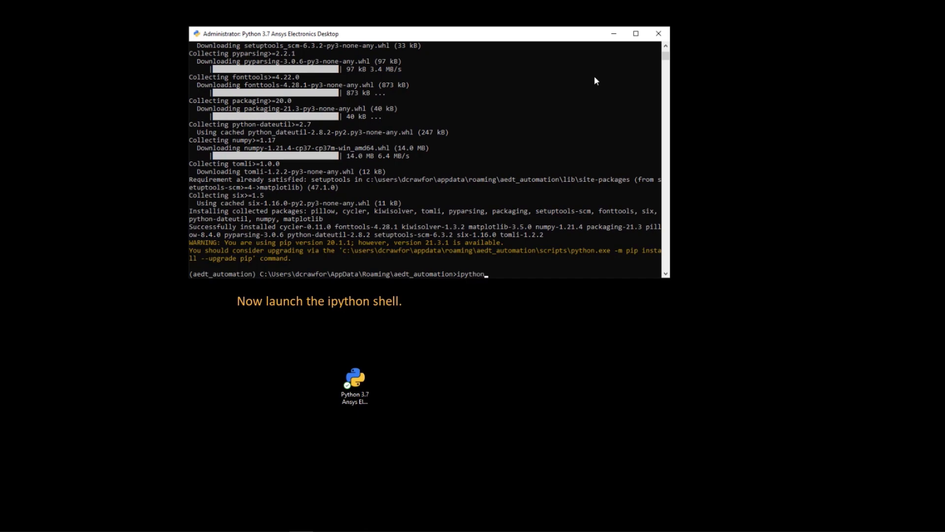
pyautogui.press('Return')
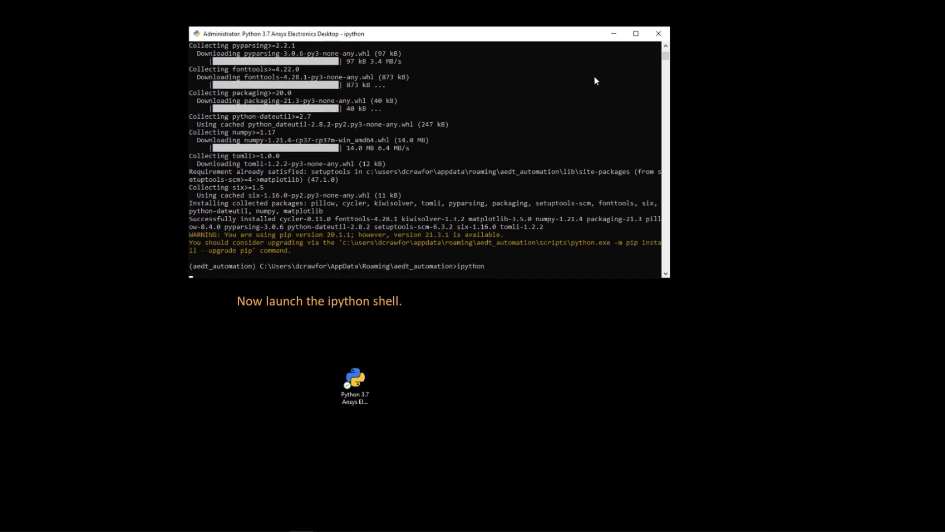
pyautogui.write('from p')
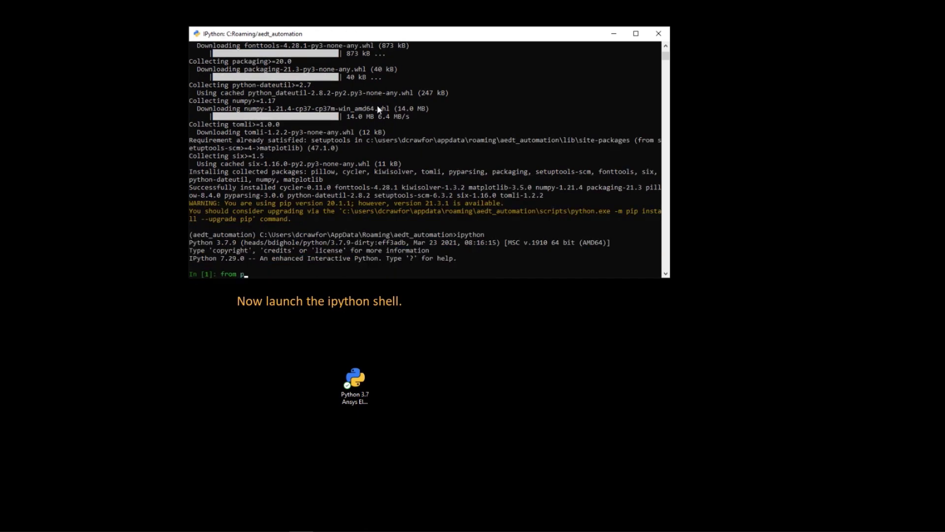
pyautogui.write('yaedt ')
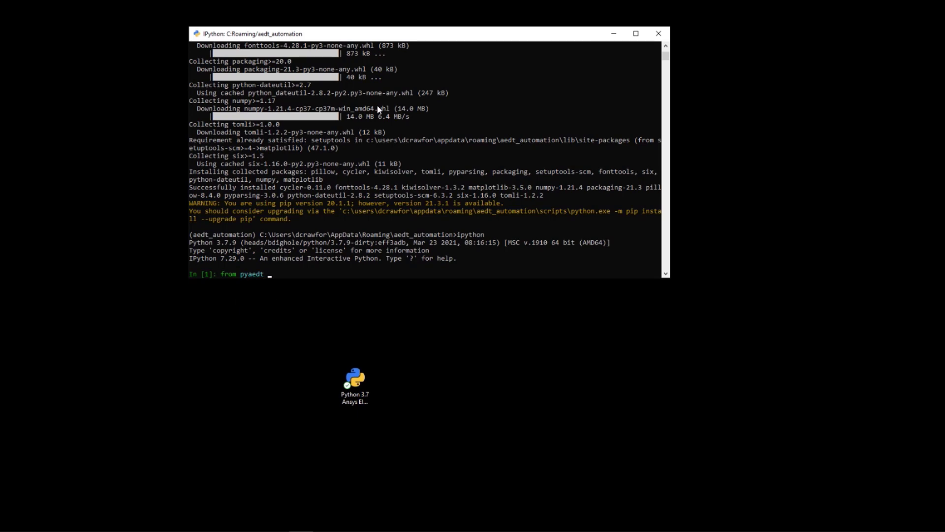
pyautogui.write('import')
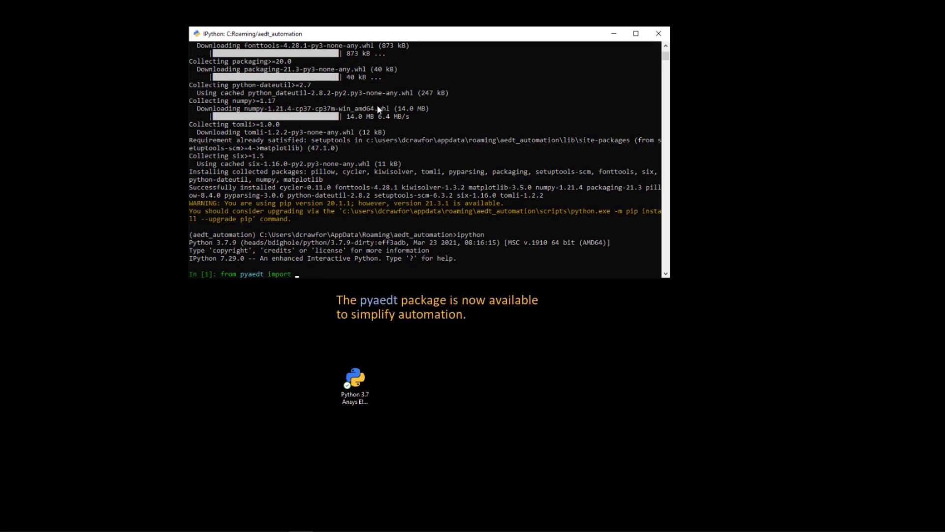
pyautogui.write(' Hfss')
pyautogui.press('Return')
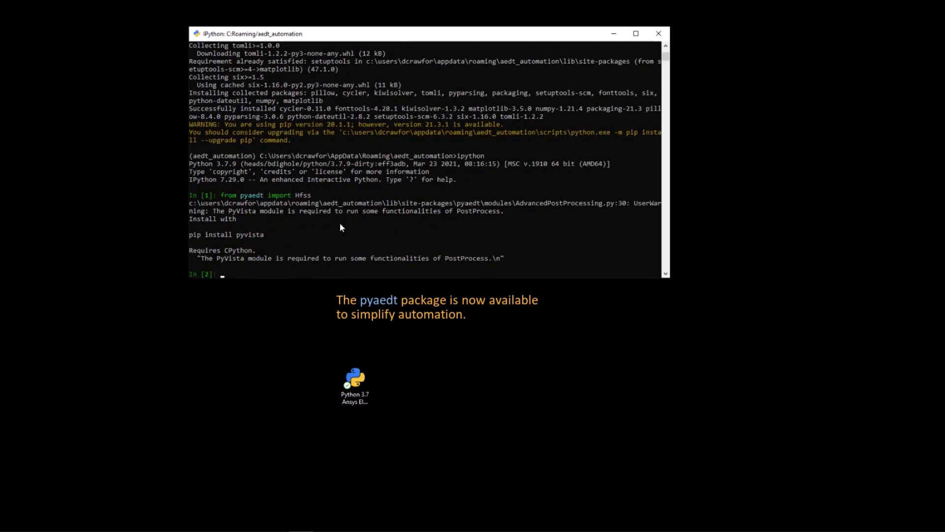
pyautogui.write('from pyaedt import ')
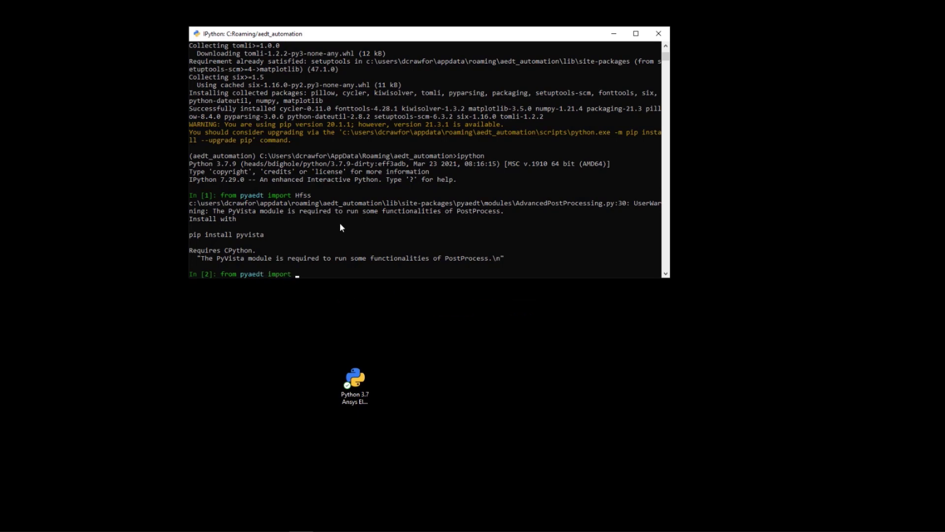
pyautogui.write('Desktop')
pyautogui.press('Return')
pyautogui.write('hfss')
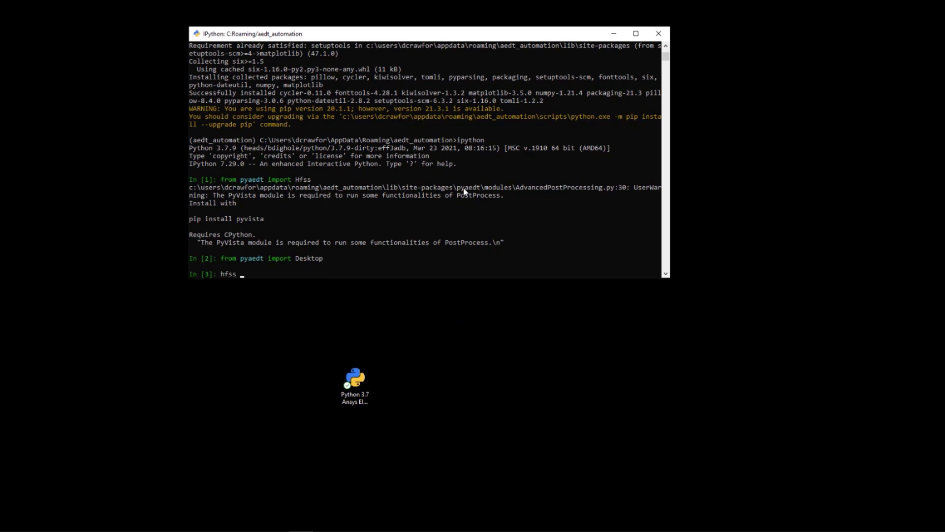
pyautogui.write(' = Hfss(')
pyautogui.write('"2021')
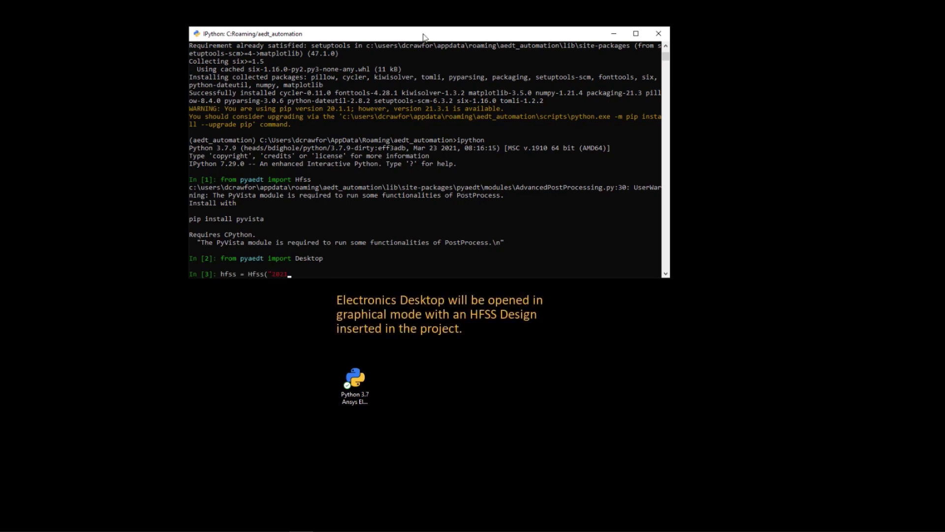
pyautogui.write('.2")')
# Run Hfss("2021.2") to launch Electronics Desktop, then arrange it beside the IPython console
pyautogui.press('Return')
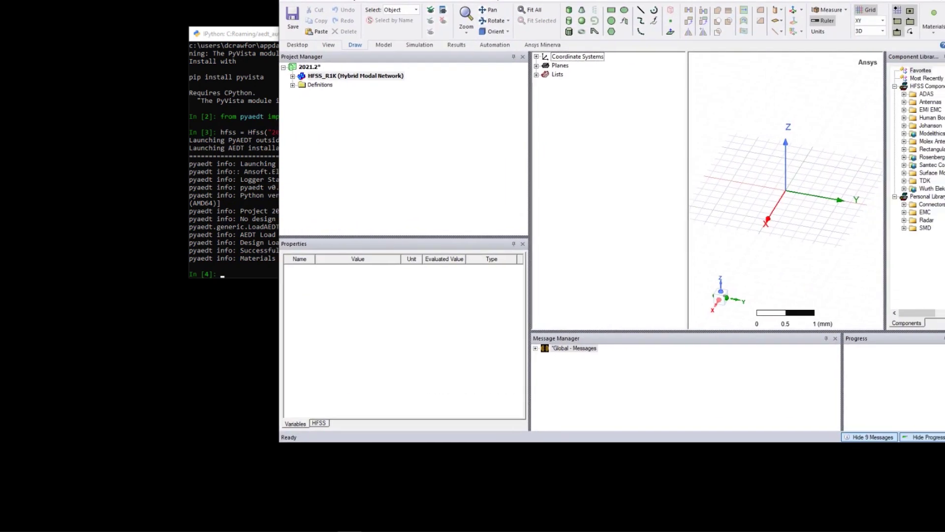
pyautogui.moveTo(207, 36); pyautogui.dragTo(20, 3)
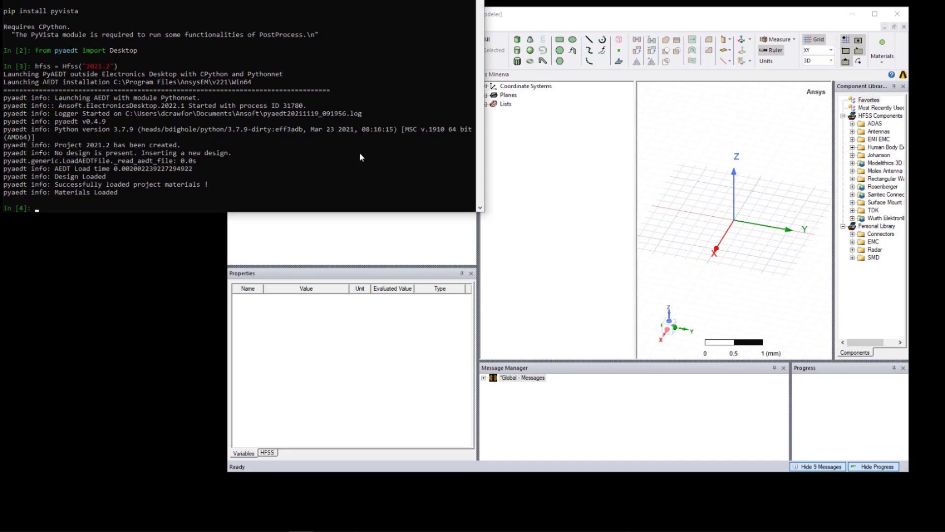
pyautogui.moveTo(593, 19); pyautogui.dragTo(569, 15)
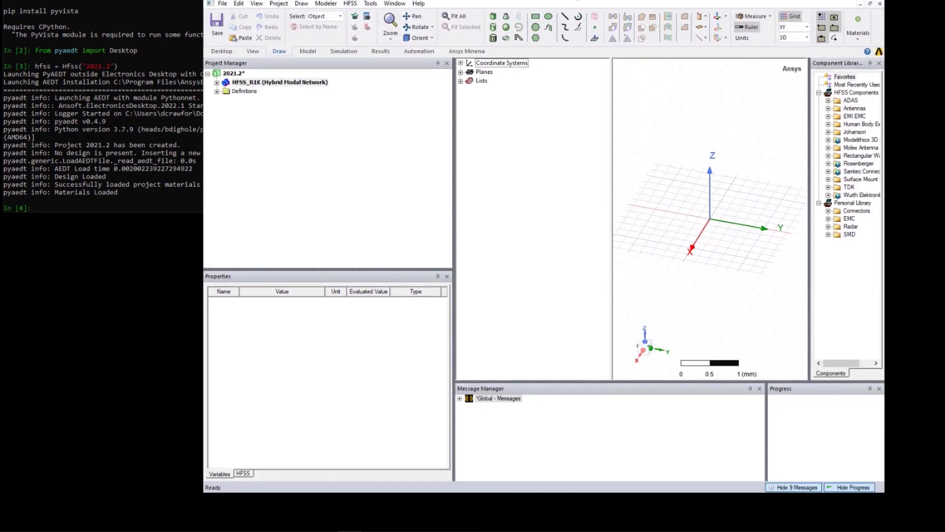
pyautogui.moveTo(201, 3); pyautogui.dragTo(253, 0)
pyautogui.moveTo(502, 137); pyautogui.dragTo(381, 134)
pyautogui.click(110, 160)
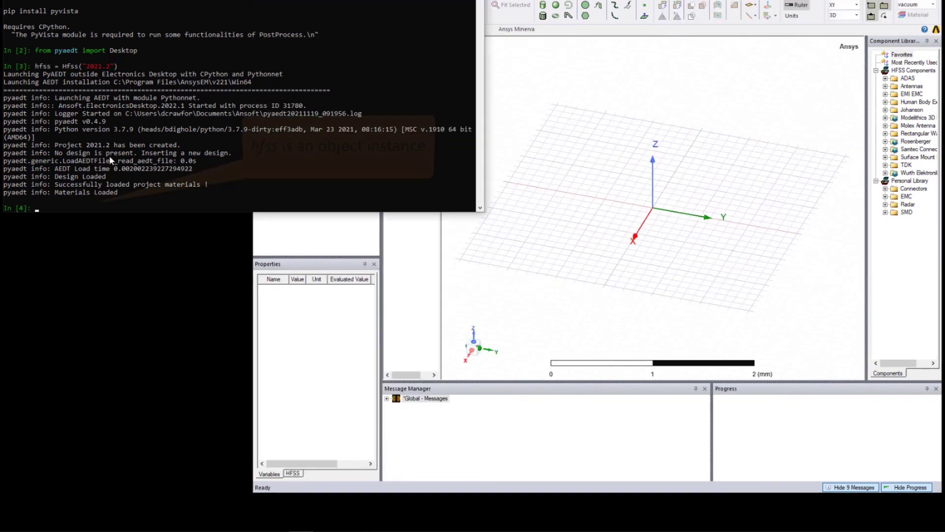
# Run hfss["l_dipole"] = "13.5cm" to create the l_dipole variable at 13.5 cm
pyautogui.write('hfss')
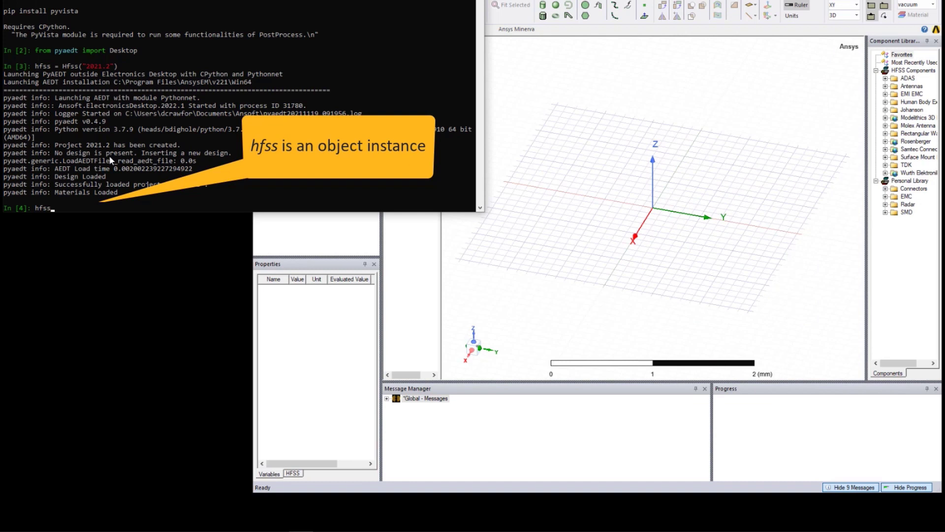
pyautogui.write('["l_dipole"] ')
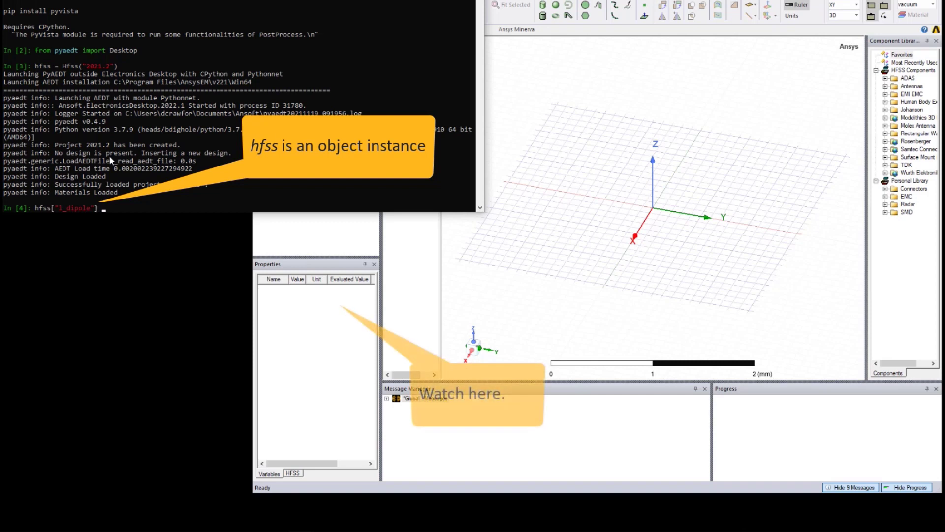
pyautogui.write('= "13.5')
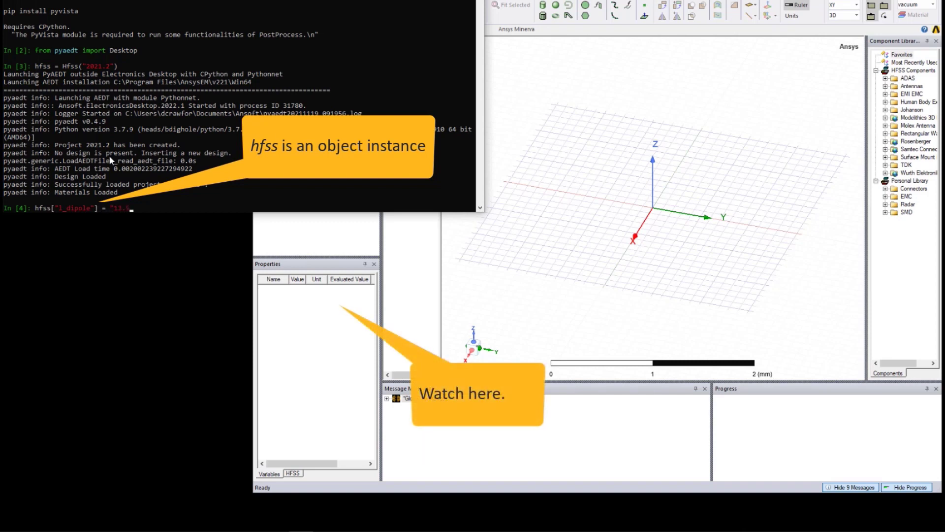
pyautogui.write('cm"')
pyautogui.press('Return')
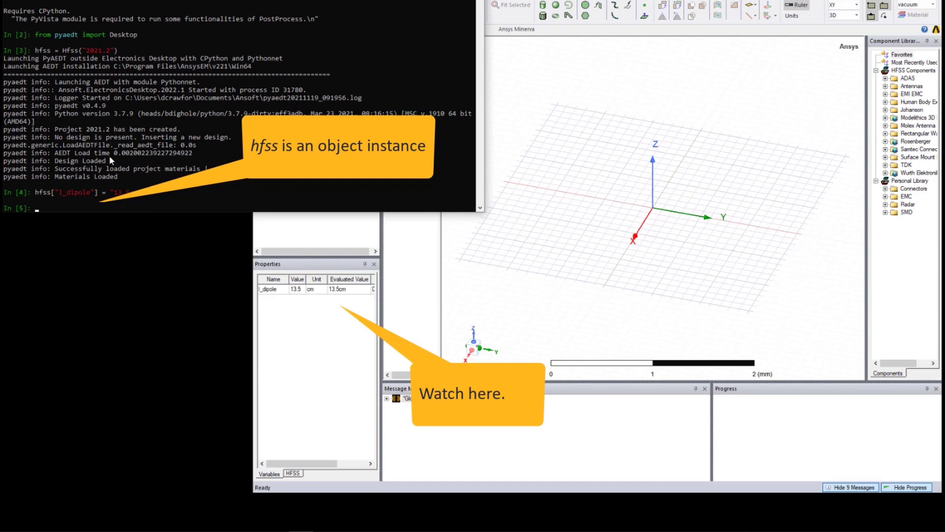